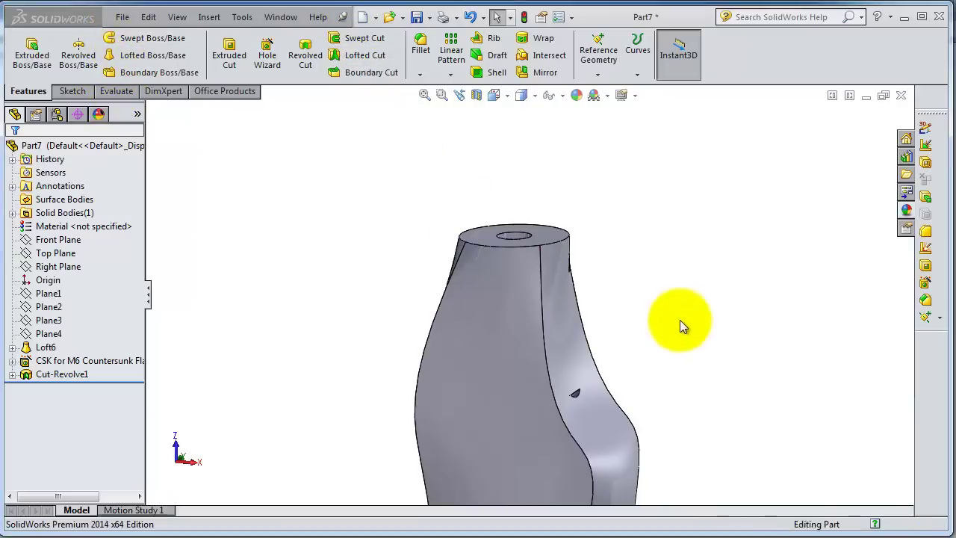
Start a new sketch on the handle's top face.
middle_drag(680, 320, 635, 431)
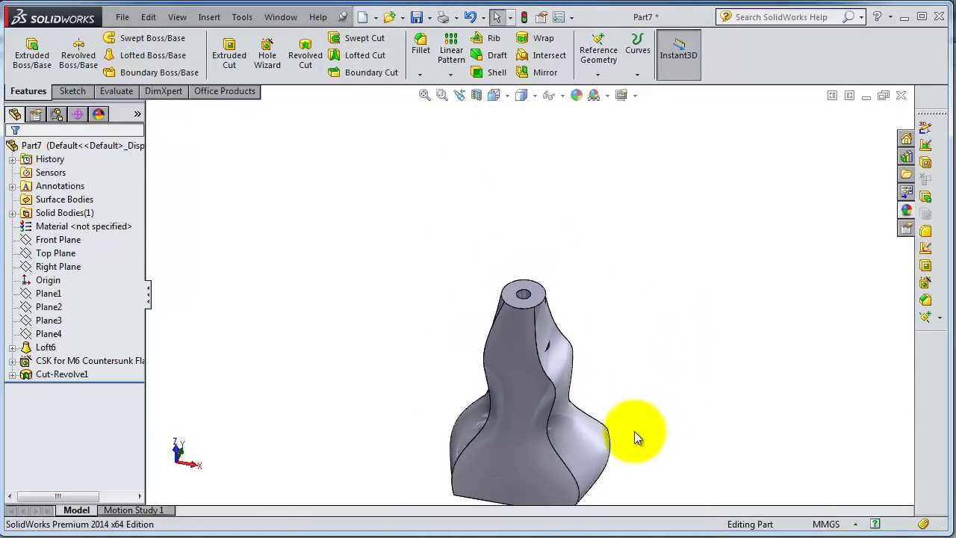
scroll(634, 431, down, 2)
middle_drag(414, 282, 425, 305)
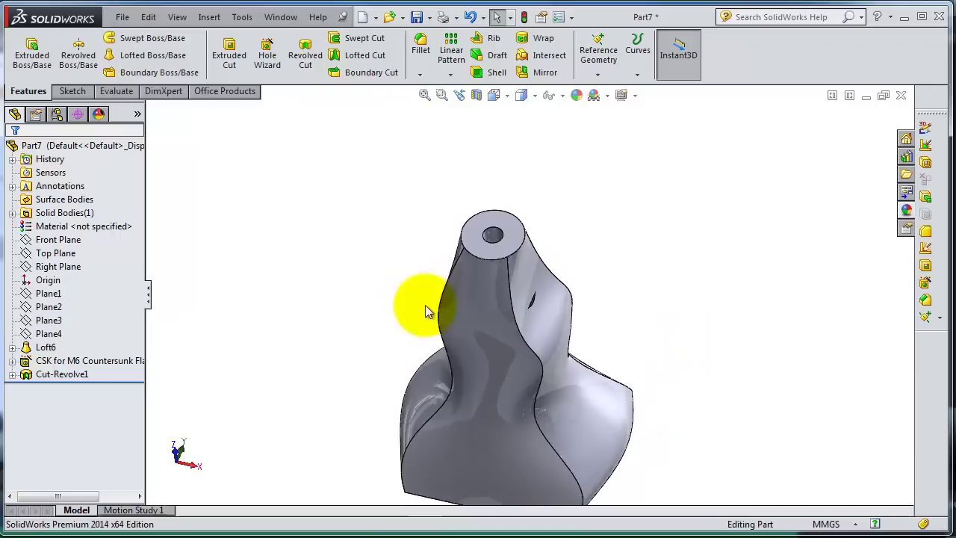
scroll(505, 275, down, 2)
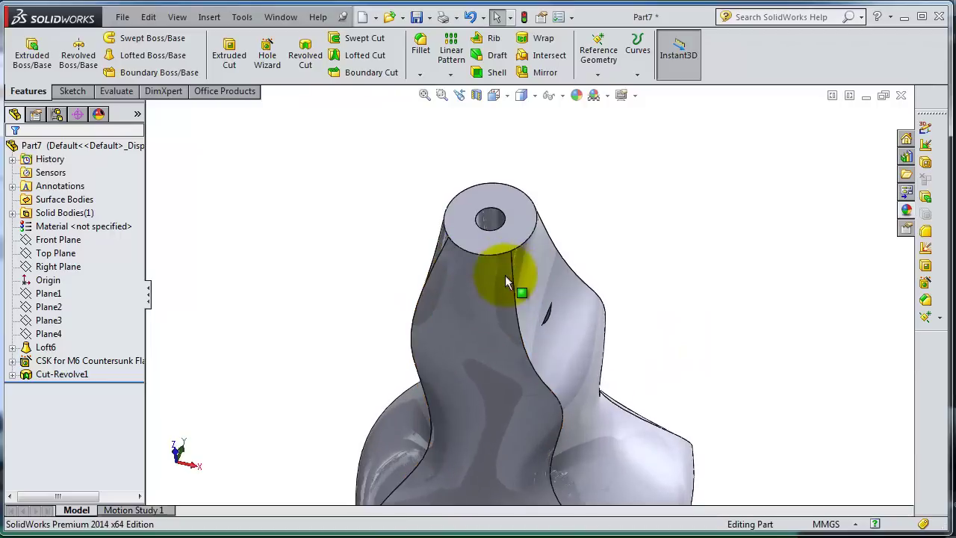
click(515, 237)
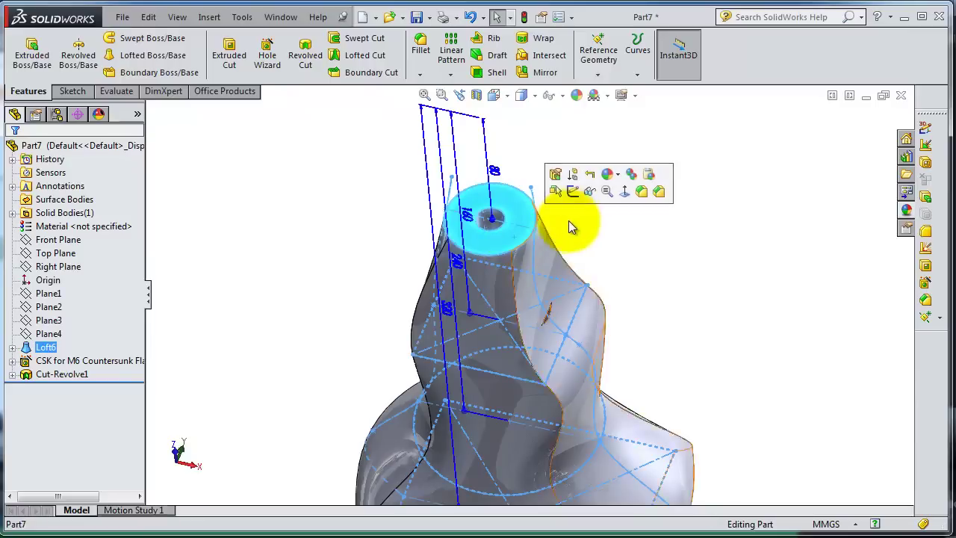
click(574, 192)
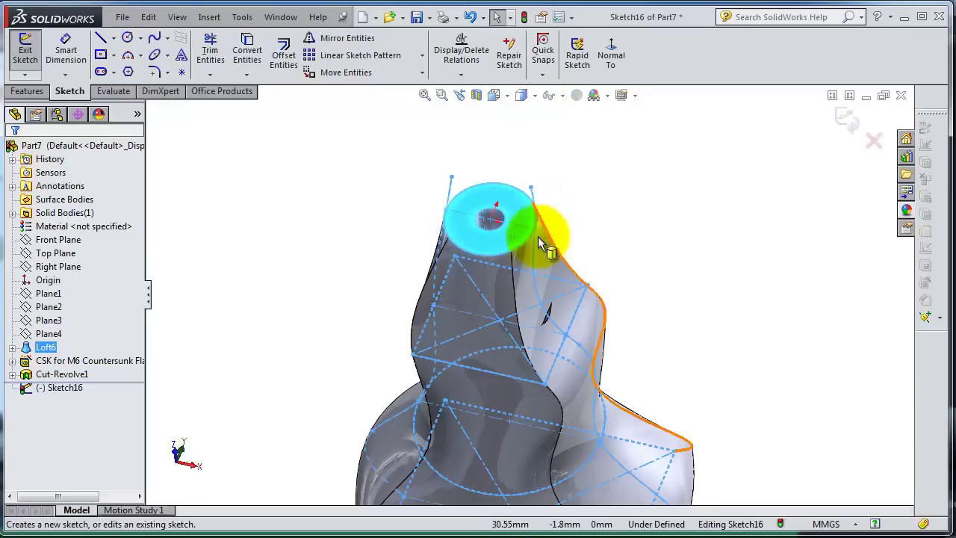
Draw a circle of radius about 4.89 beside the central hole and exit the sketch.
click(128, 37)
scroll(532, 247, down, 3)
scroll(530, 252, down, 3)
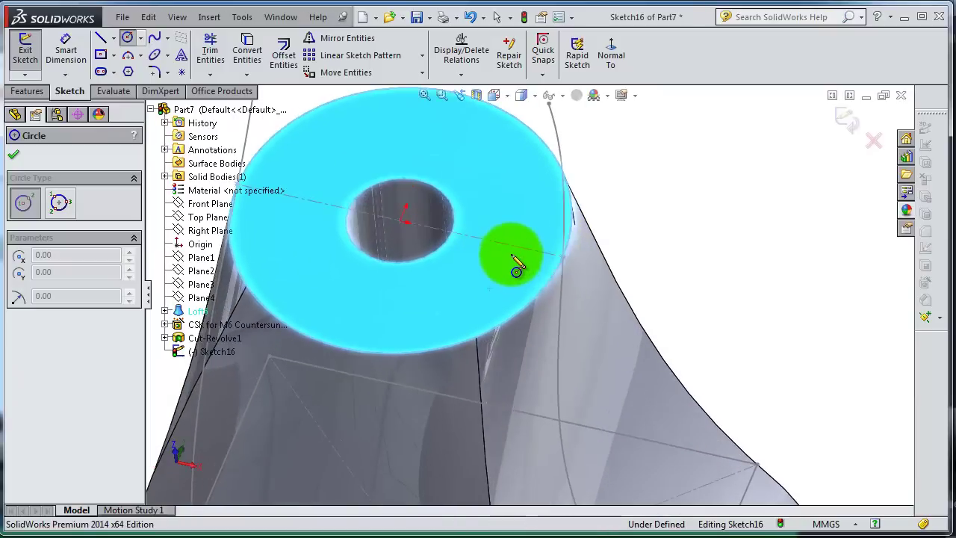
click(519, 250)
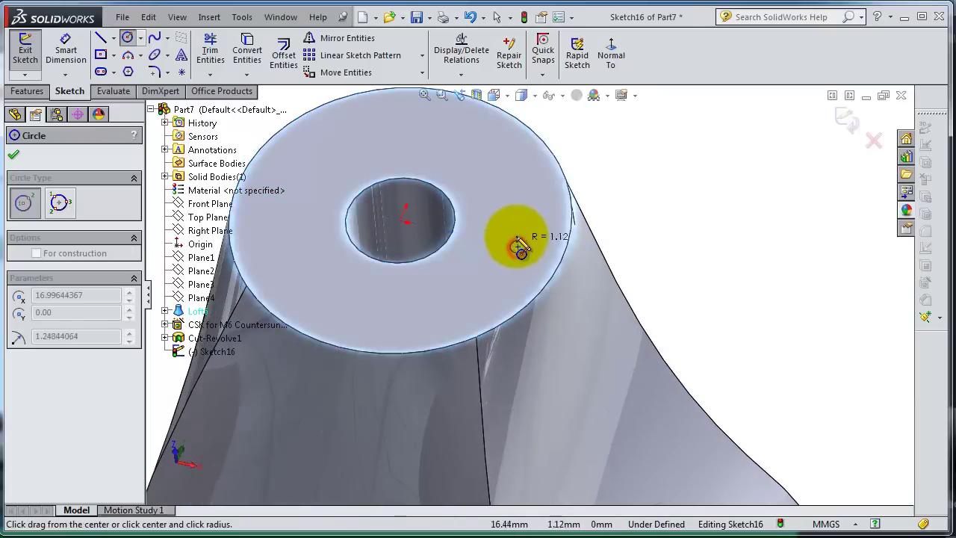
click(515, 225)
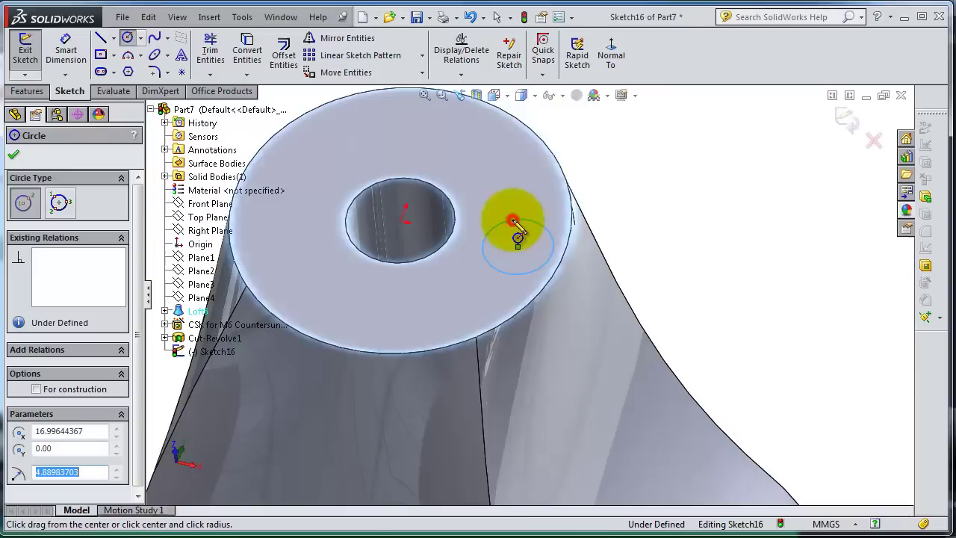
click(841, 127)
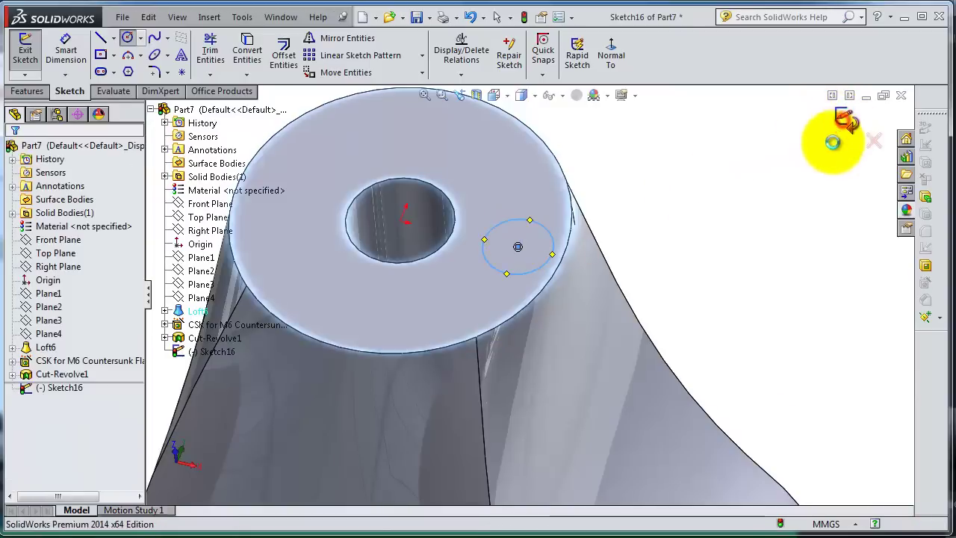
scroll(768, 233, up, 5)
middle_drag(715, 270, 726, 252)
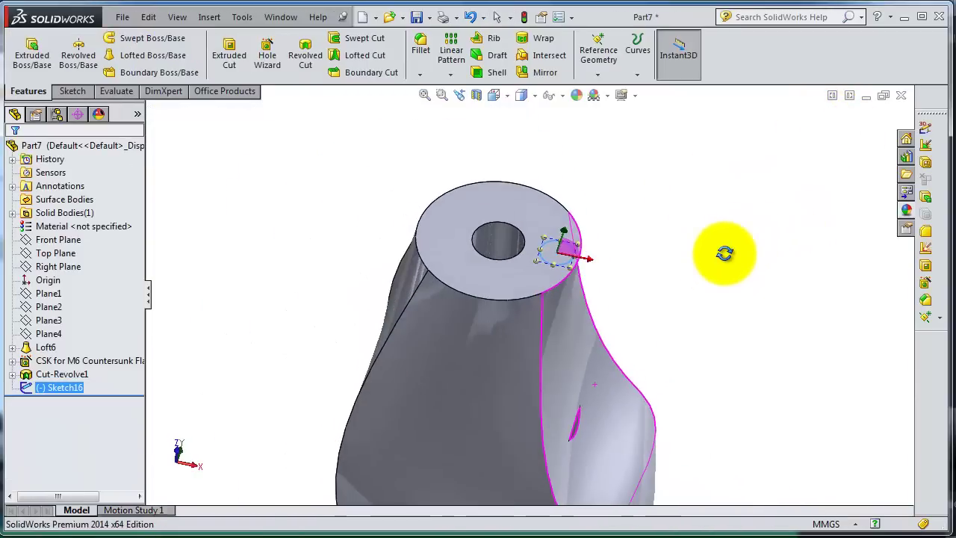
click(56, 254)
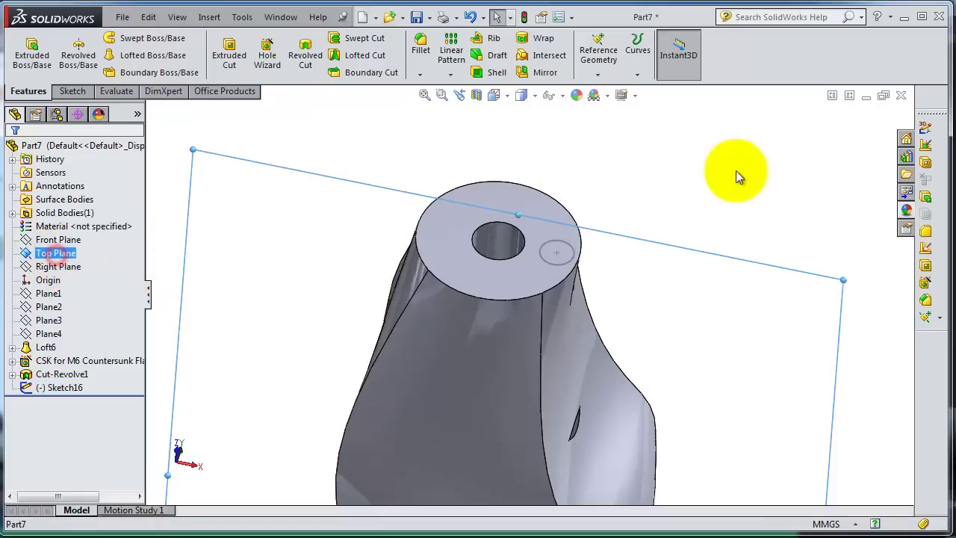
middle_drag(732, 171, 722, 312)
scroll(605, 416, down, 5)
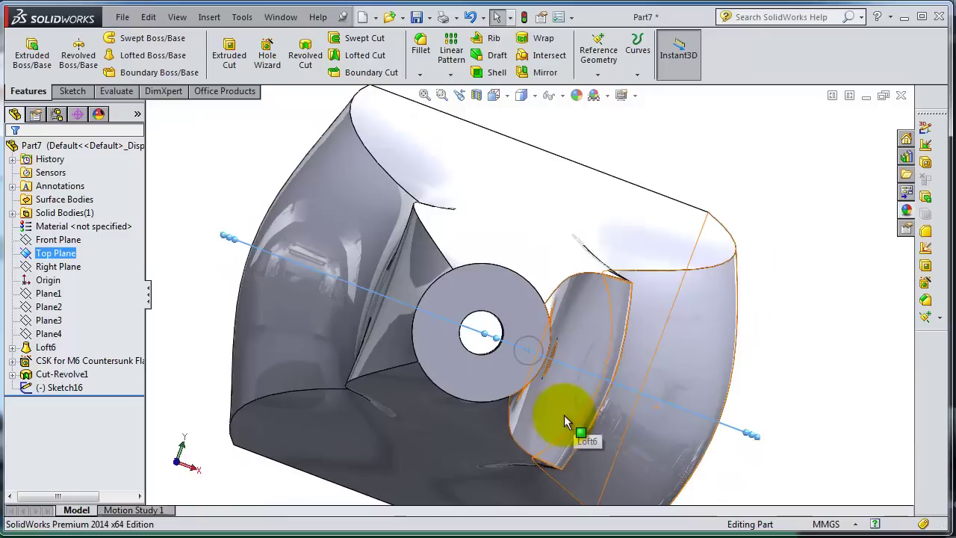
mouse_move(487, 396)
middle_down()
mouse_move(485, 335)
mouse_move(483, 412)
middle_up()
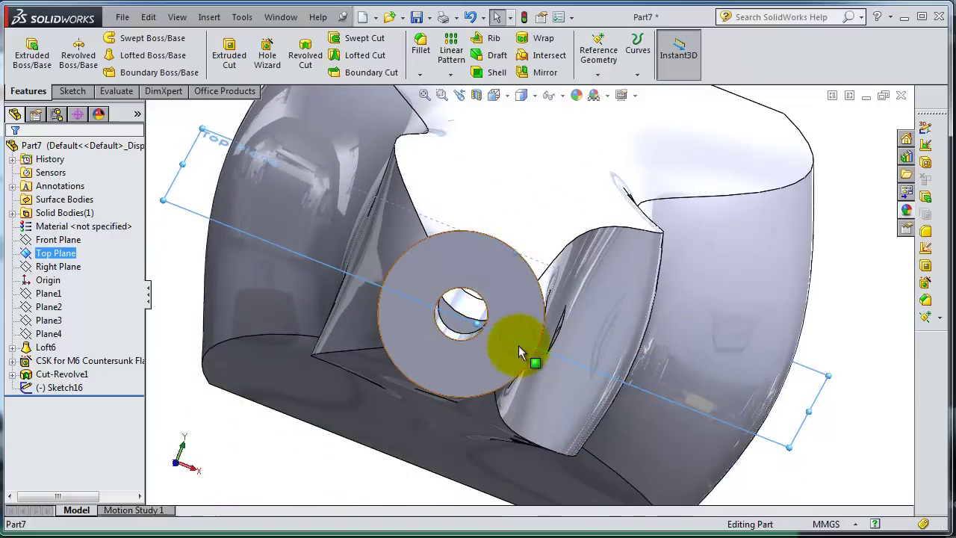
middle_drag(555, 372, 533, 277)
scroll(538, 284, down, 3)
scroll(546, 289, down, 2)
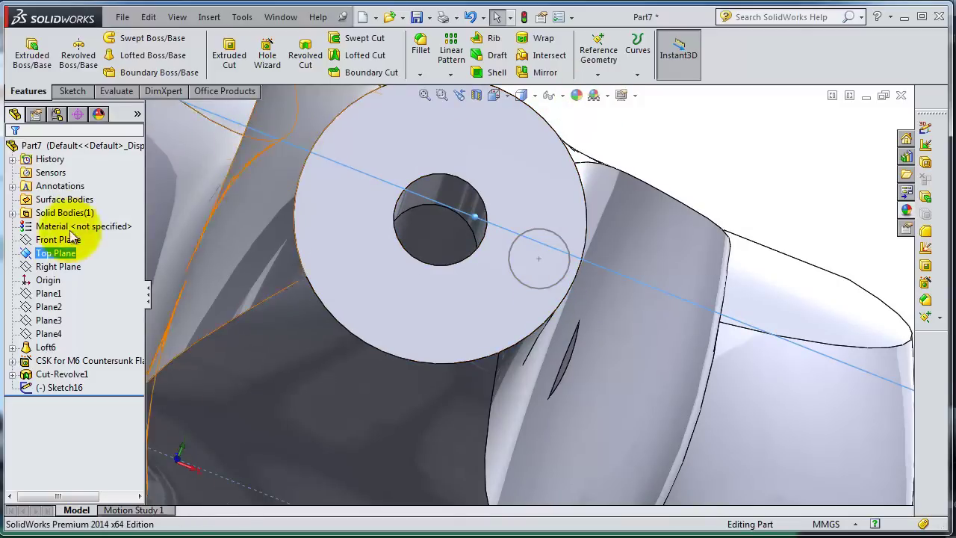
Start a new sketch on the Top Plane, viewed normal to it.
click(44, 254)
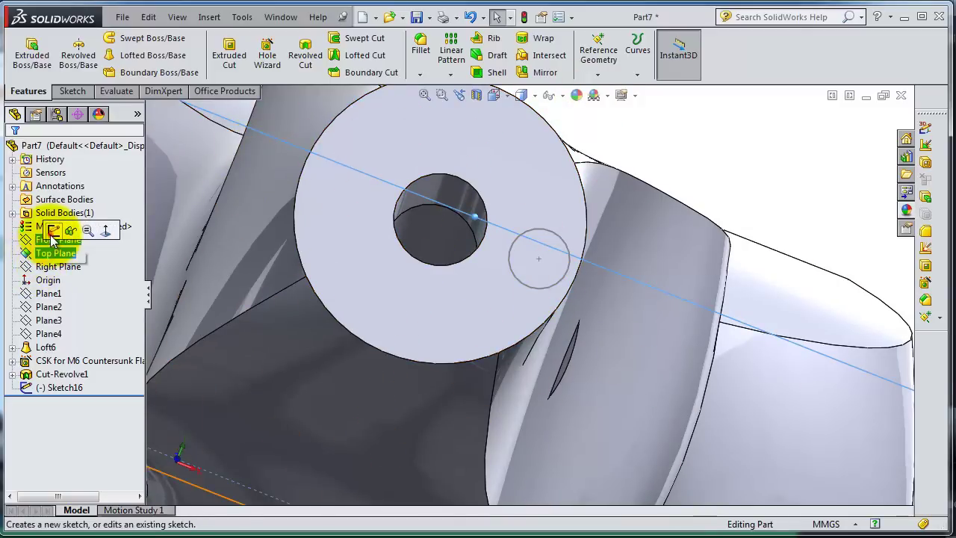
click(52, 231)
click(609, 60)
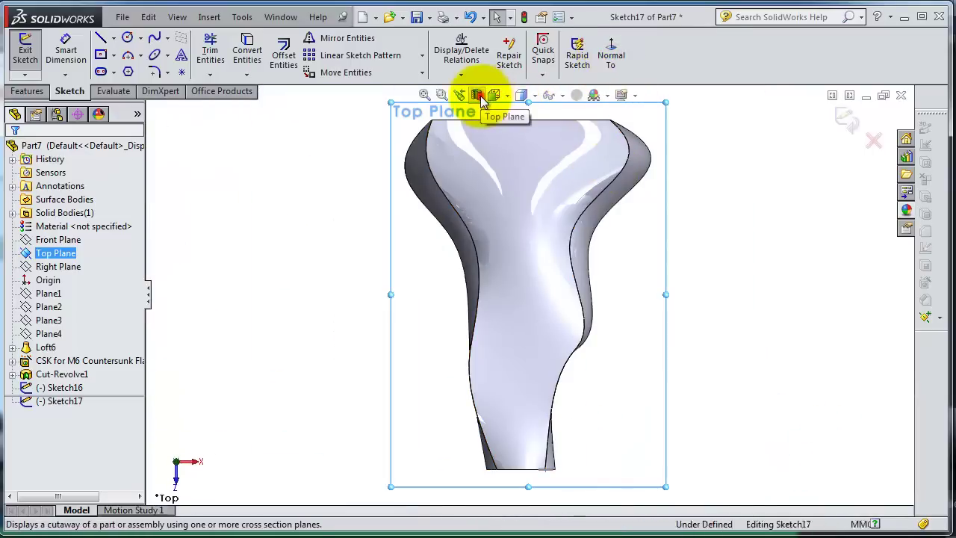
Apply a section view to reveal the internal bore and zoom to frame the part.
click(478, 96)
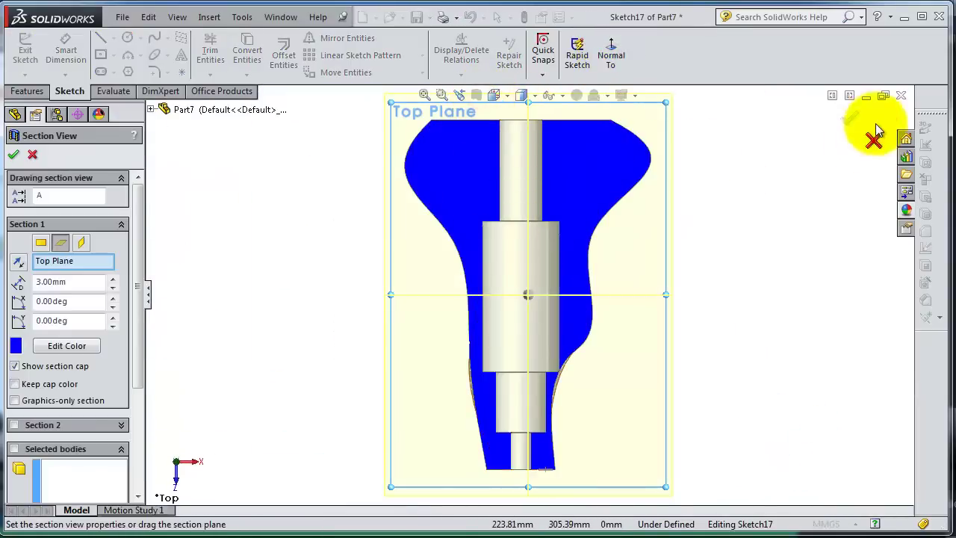
click(852, 122)
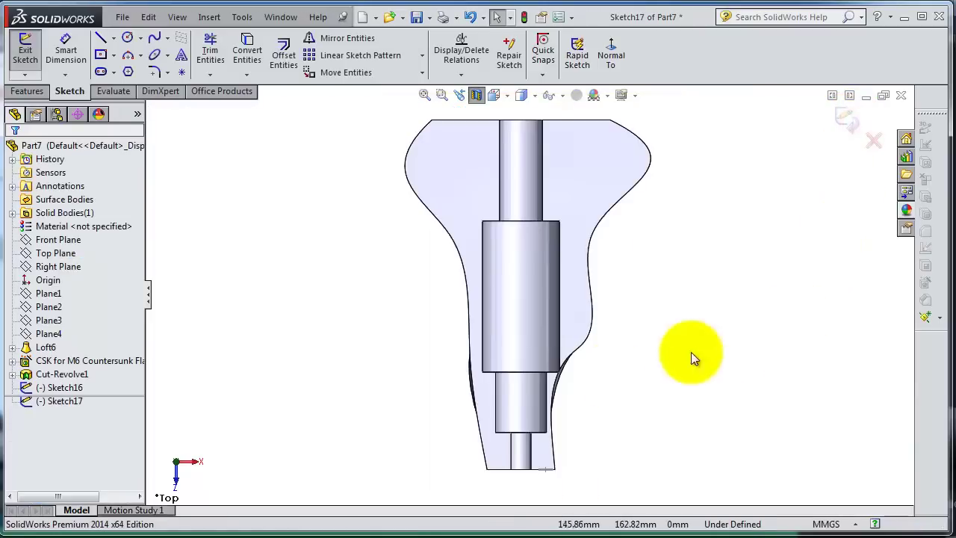
scroll(568, 422, down, 5)
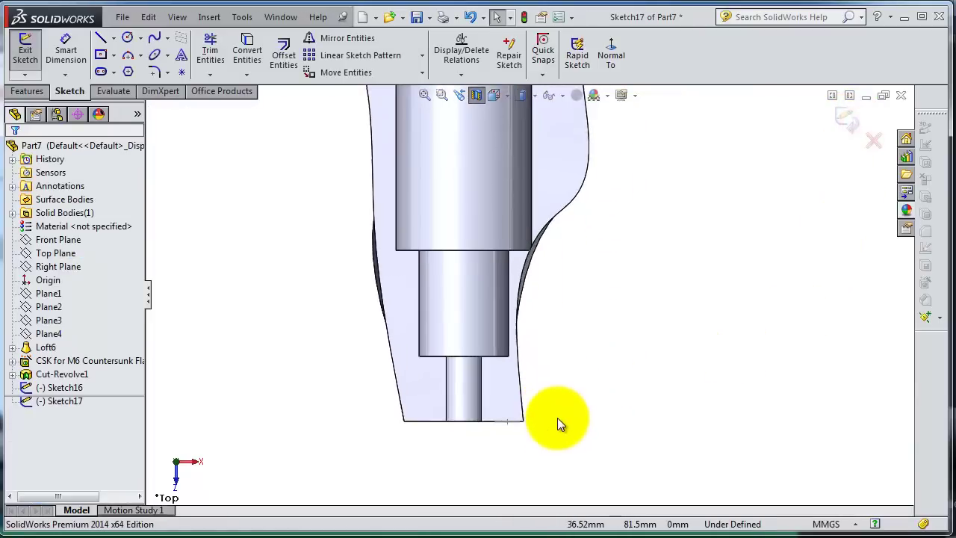
scroll(558, 414, up, 5)
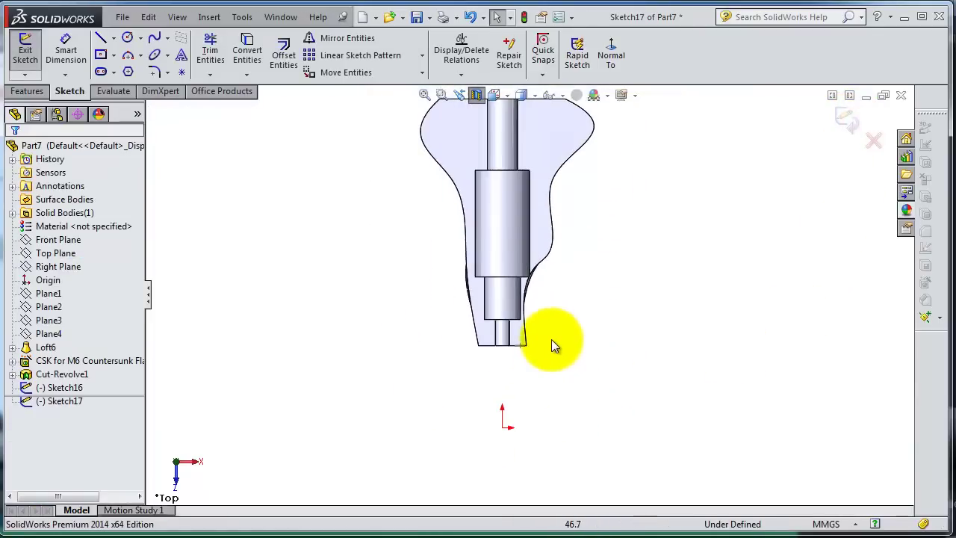
scroll(557, 244, down, 1)
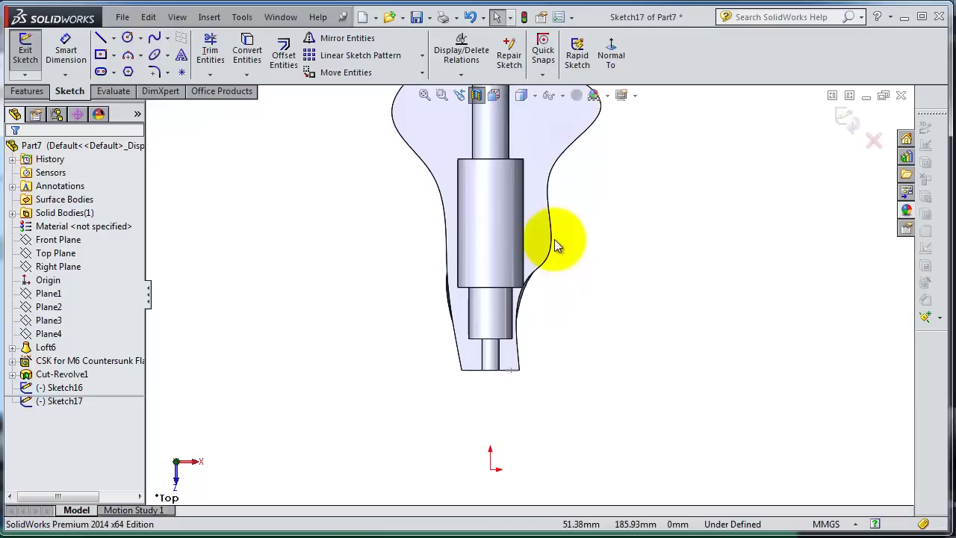
scroll(558, 246, down, 1)
scroll(558, 247, up, 1)
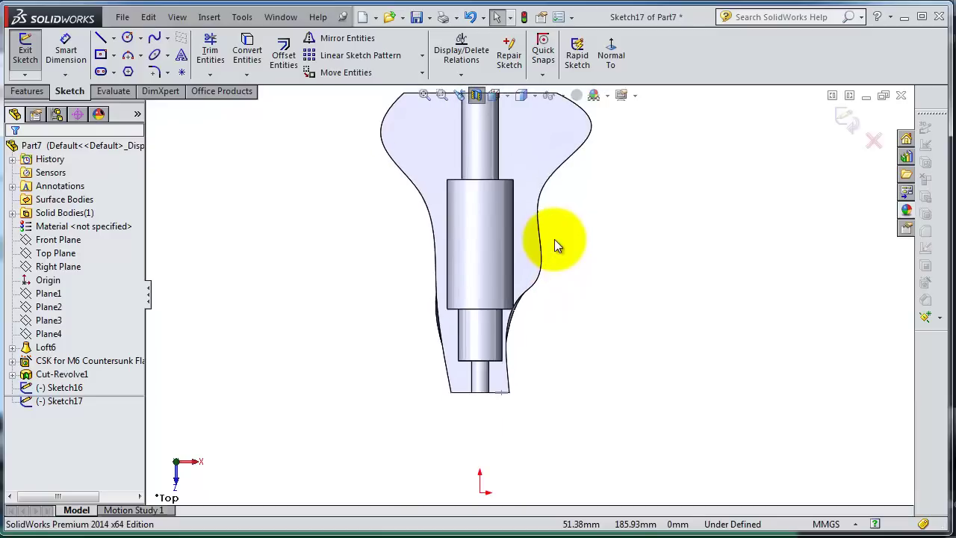
scroll(555, 239, down, 2)
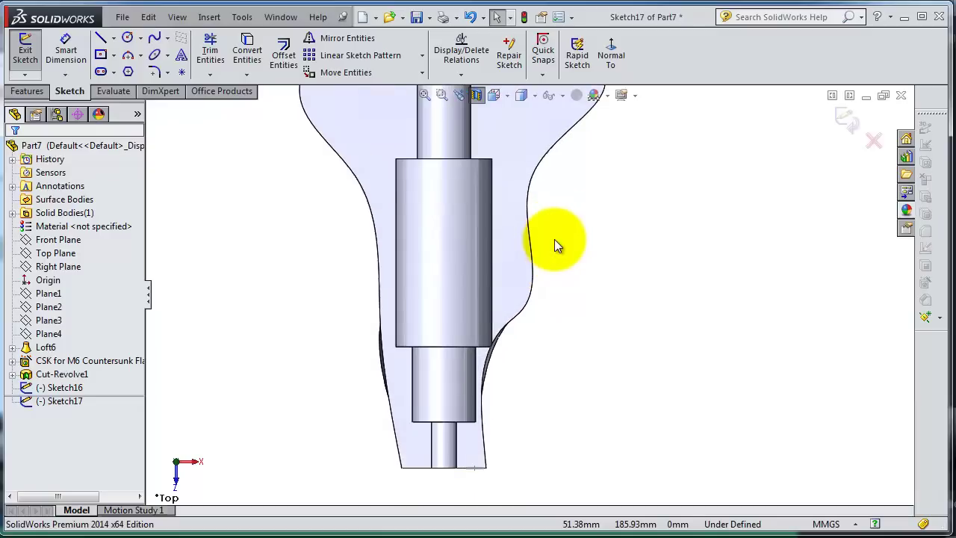
scroll(554, 239, up, 2)
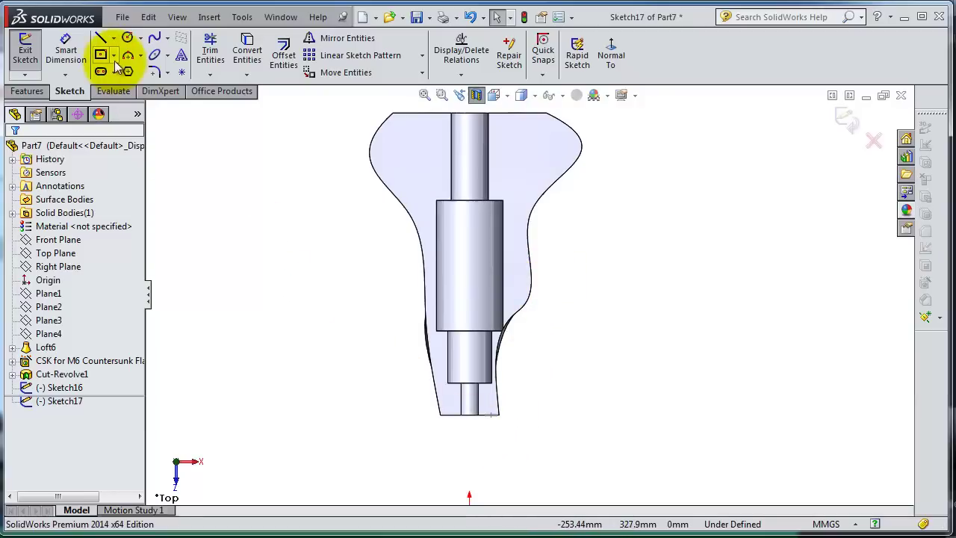
Begin a spline at the part's bottom edge, running to the inner edge.
click(164, 43)
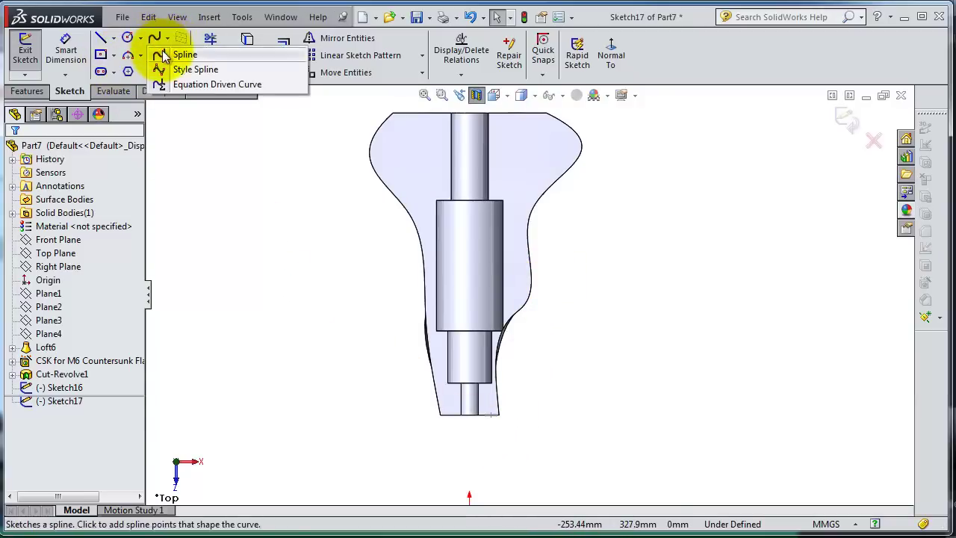
click(168, 51)
scroll(609, 423, down, 3)
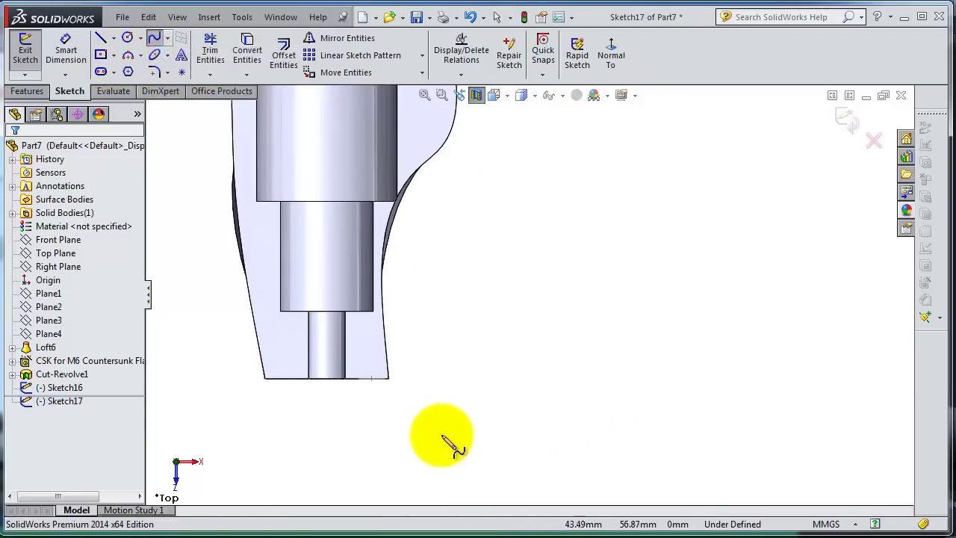
click(371, 379)
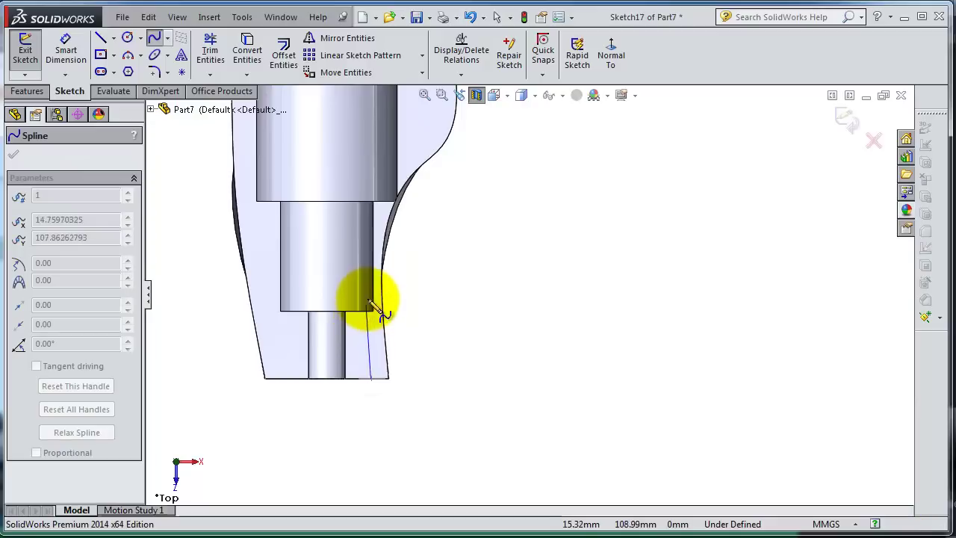
scroll(384, 267, down, 3)
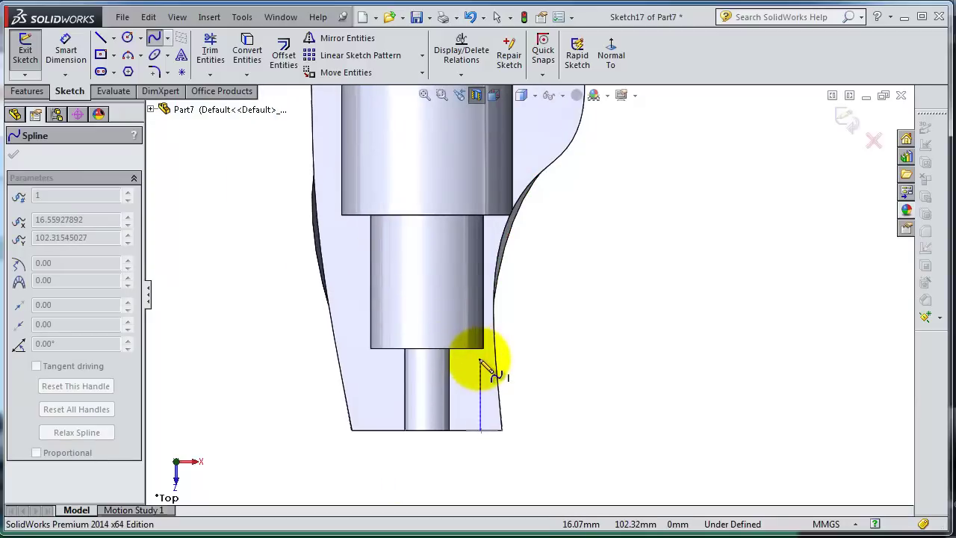
click(481, 360)
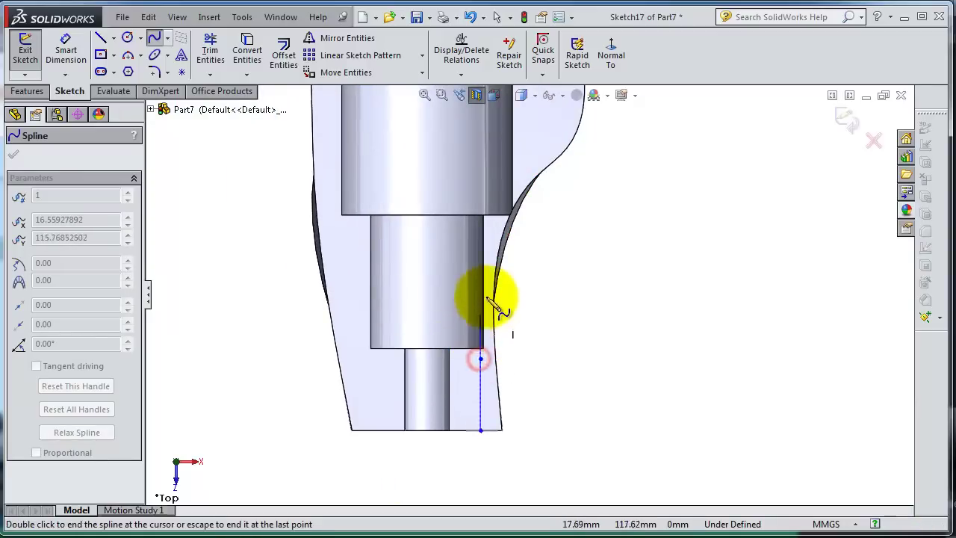
Continue the spline up through the right side and end it on the top edge.
click(493, 226)
scroll(498, 205, up, 3)
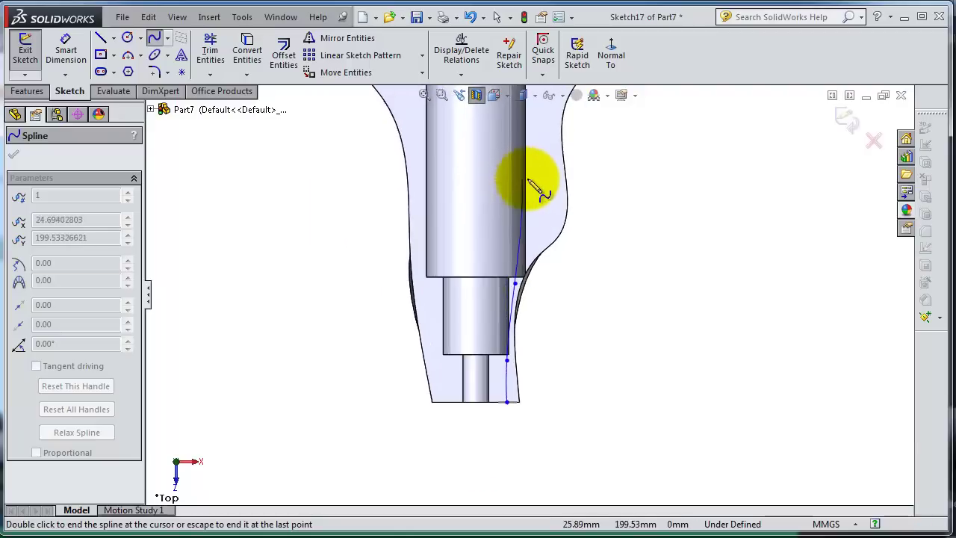
click(550, 204)
scroll(551, 203, up, 4)
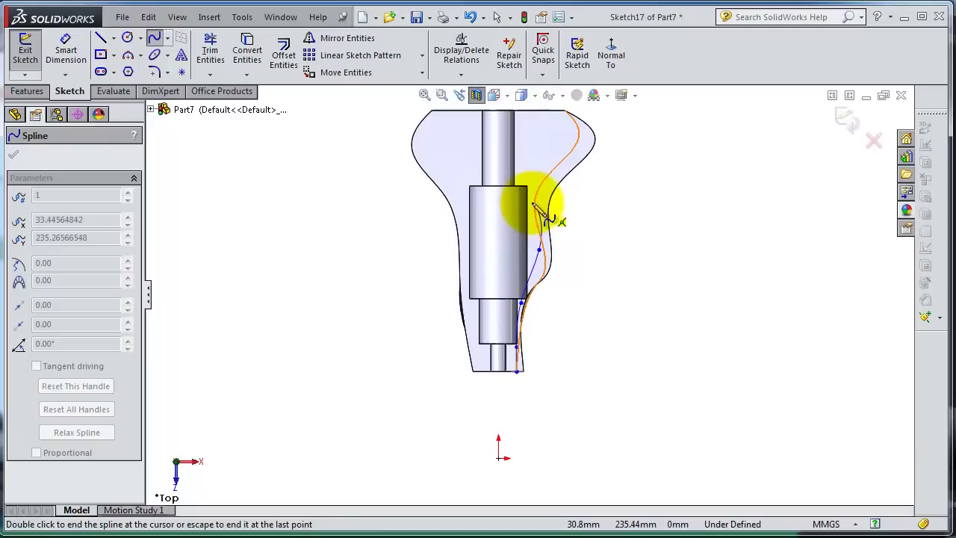
click(534, 203)
click(560, 141)
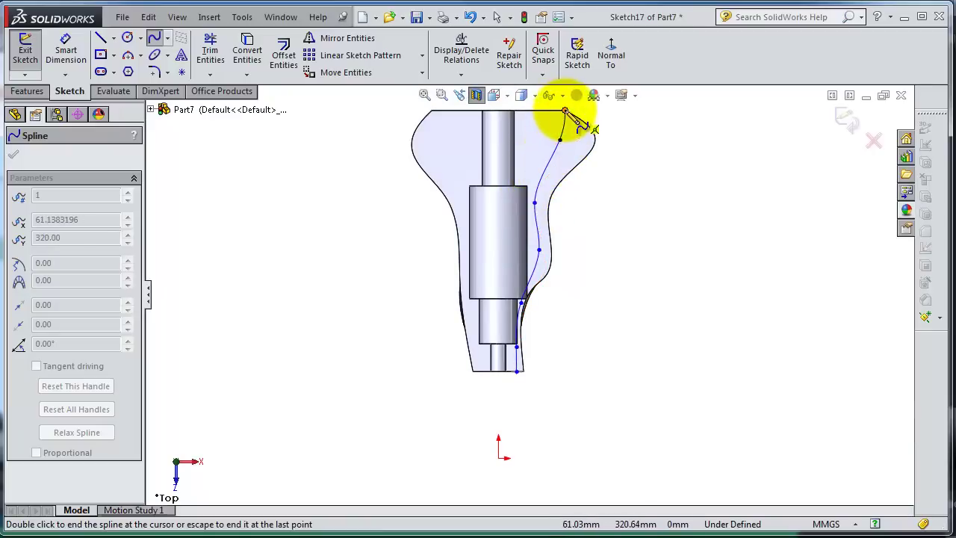
click(565, 112)
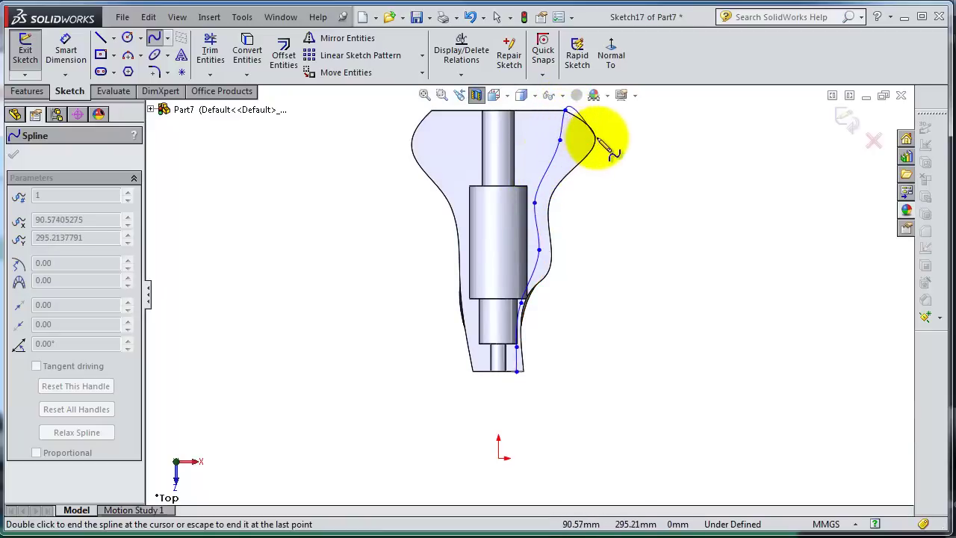
key(Escape)
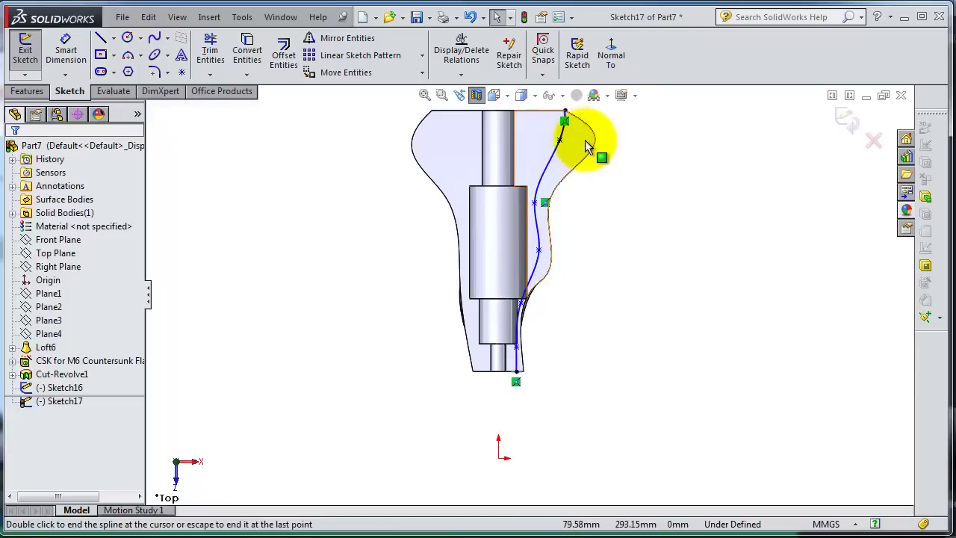
key(ctrl+Down)
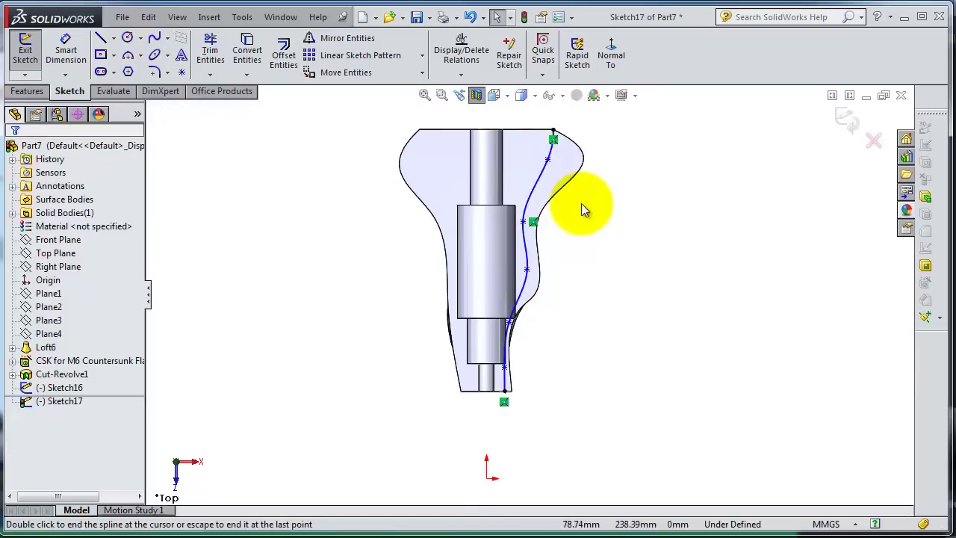
Try bending the spline's upper part outward, then undo the reshape.
click(581, 210)
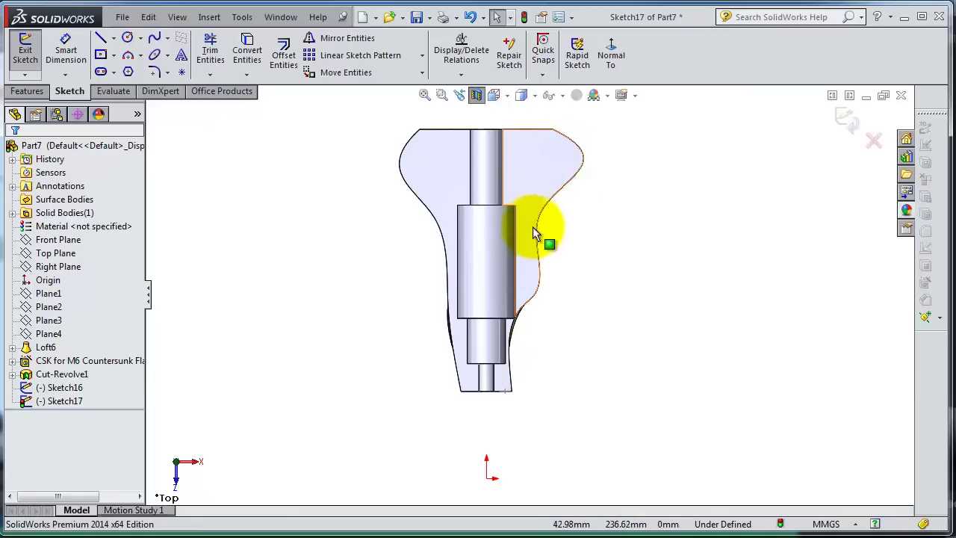
drag(538, 252, 563, 166)
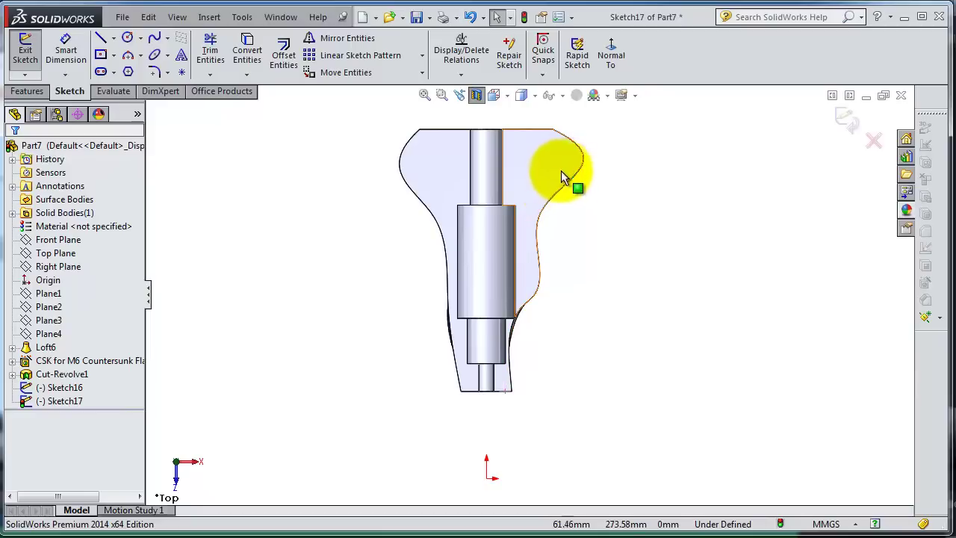
scroll(564, 178, down, 1)
key(ctrl+z)
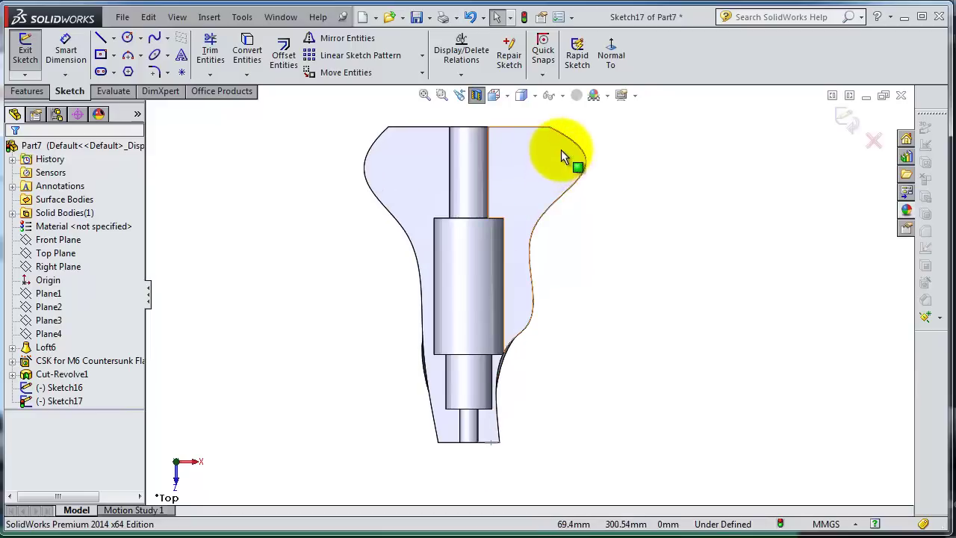
key(ctrl+z)
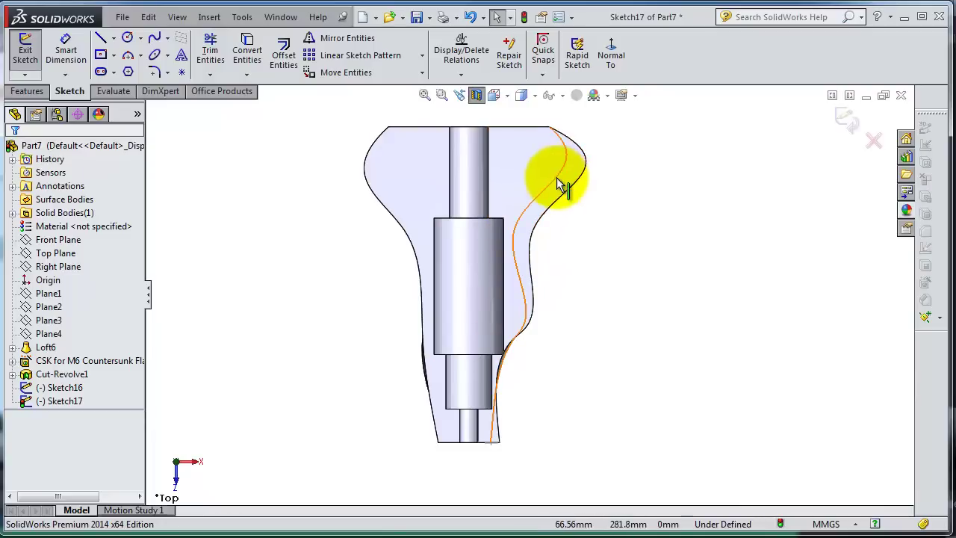
Convert the spline into a fully defined path and exit Sketch17.
click(557, 177)
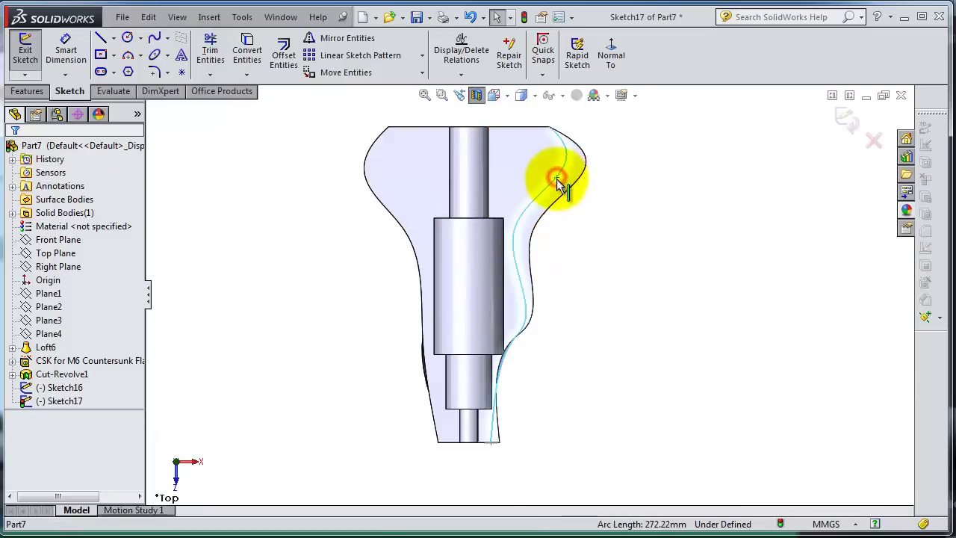
click(247, 52)
scroll(528, 448, down, 2)
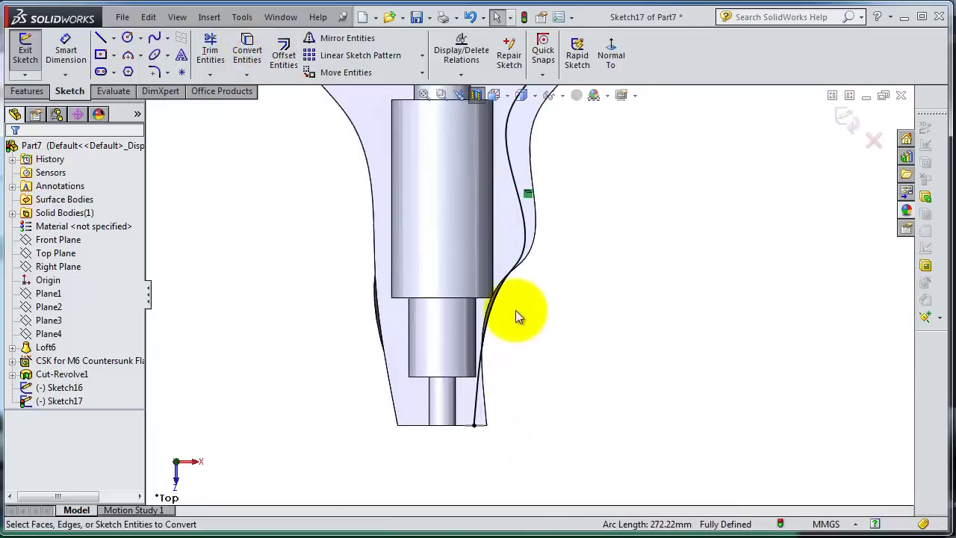
scroll(542, 179, up, 3)
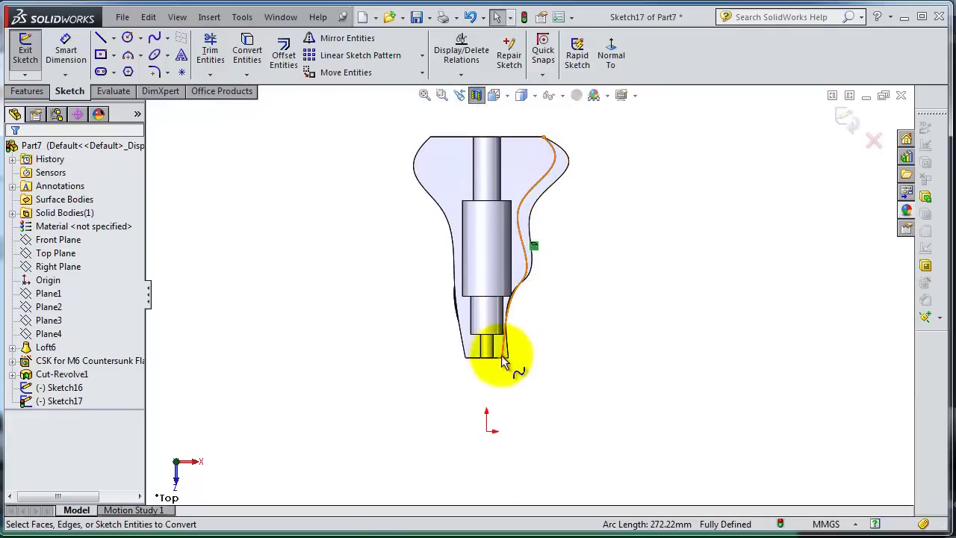
scroll(555, 265, down, 2)
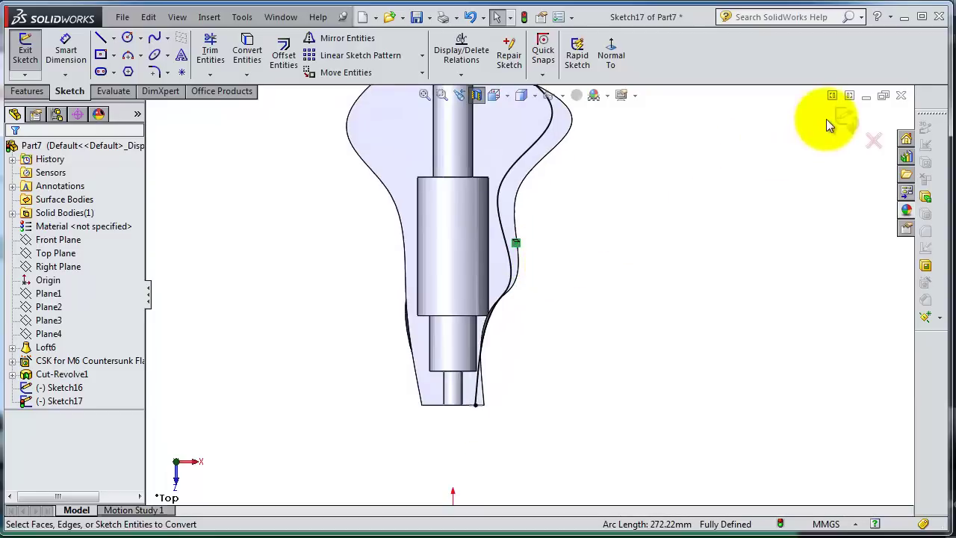
middle_drag(636, 209, 476, 270)
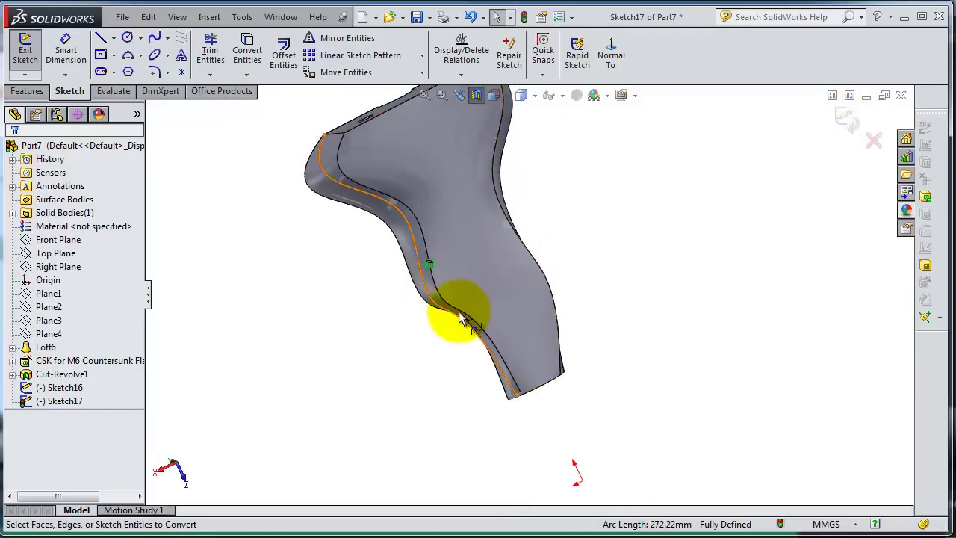
click(844, 121)
mouse_move(668, 277)
middle_down()
mouse_move(650, 271)
mouse_move(763, 114)
mouse_move(551, 513)
mouse_move(565, 369)
mouse_move(555, 274)
mouse_move(569, 401)
middle_up()
scroll(570, 401, down, 3)
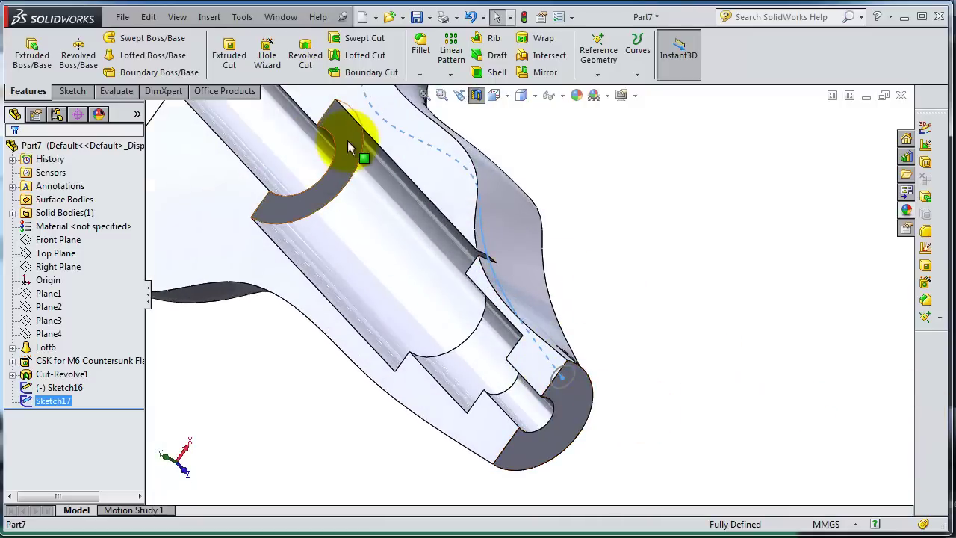
Create Cut-Sweep1 using the Sketch16 circle as profile and Sketch17 as path.
click(351, 38)
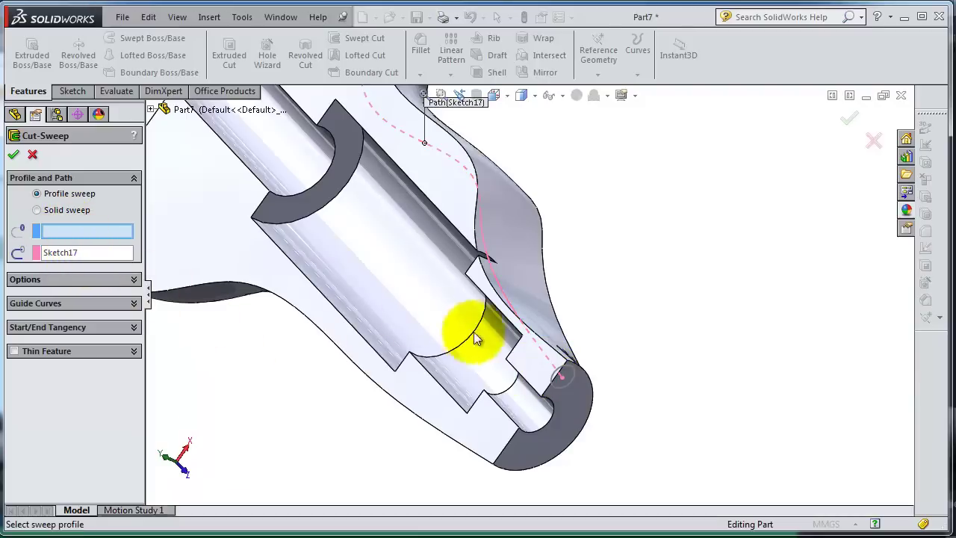
click(558, 378)
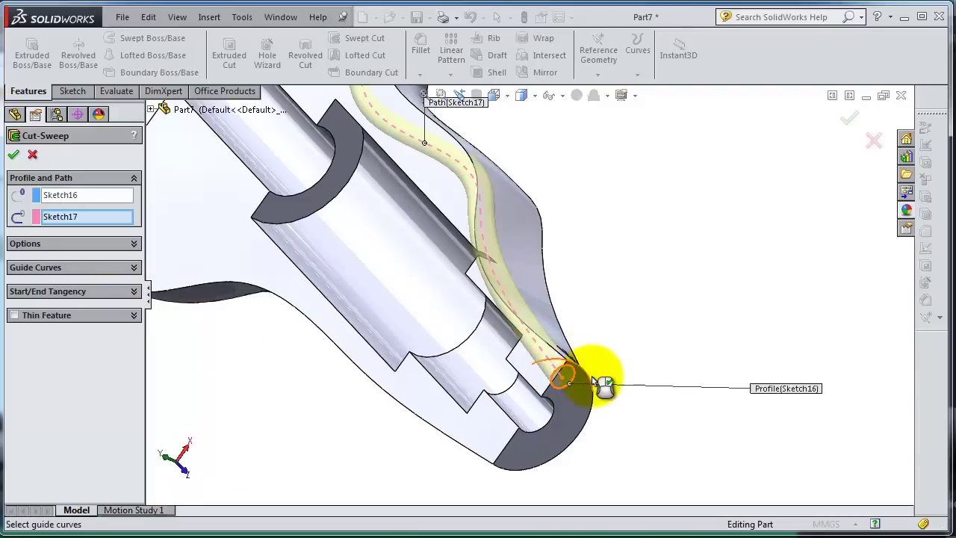
scroll(551, 304, down, 2)
scroll(490, 149, up, 4)
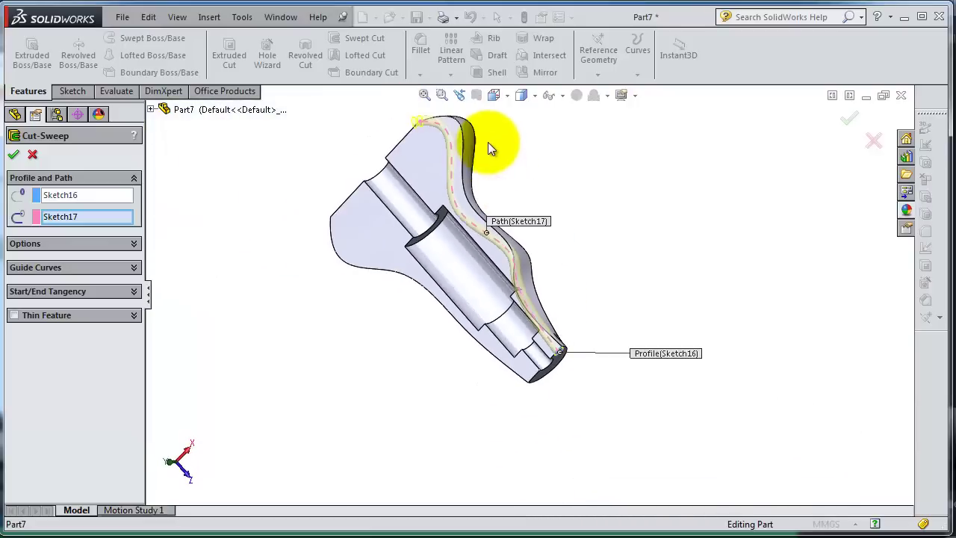
middle_drag(490, 147, 537, 226)
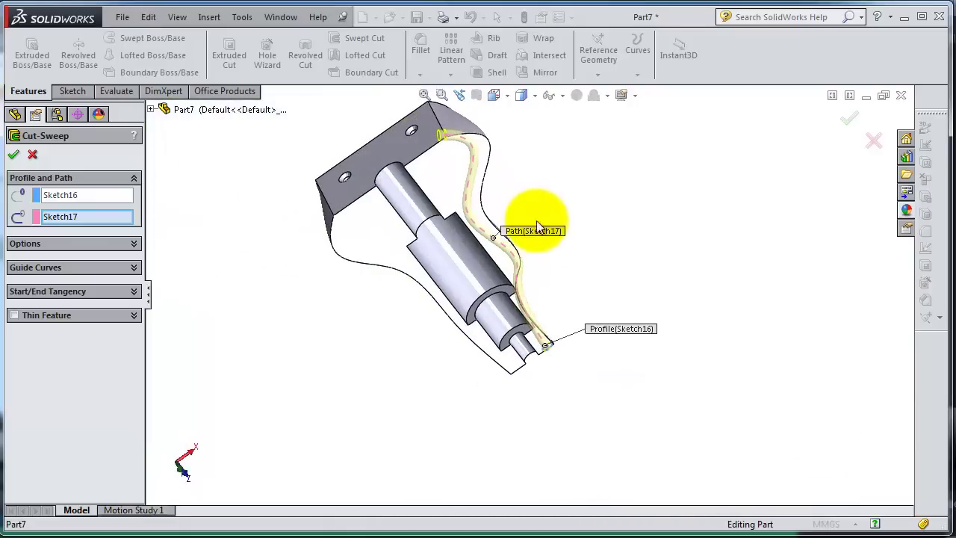
click(14, 157)
middle_drag(651, 331, 609, 243)
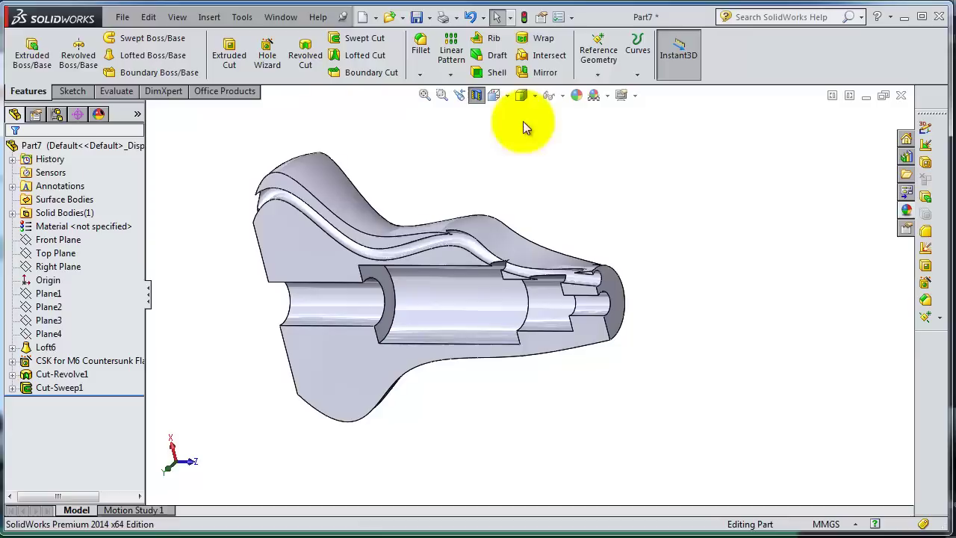
Turn off the section view and switch display to Hidden Lines Visible.
click(478, 97)
middle_drag(583, 284, 747, 433)
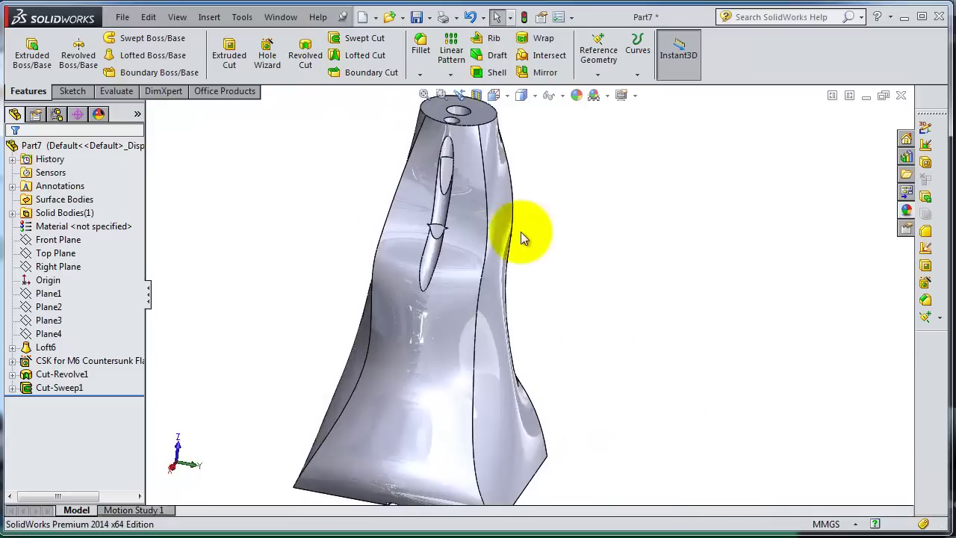
click(535, 95)
click(525, 171)
middle_drag(535, 275, 438, 181)
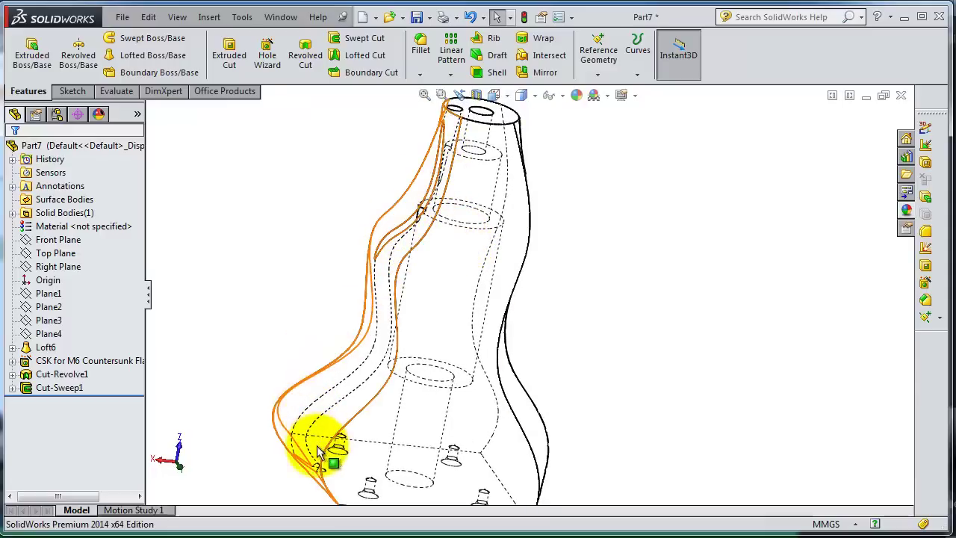
Orbit the part to inspect the internal channel, then return to shaded with edges.
middle_drag(243, 394, 420, 426)
scroll(409, 335, down, 4)
middle_drag(409, 335, 549, 216)
middle_drag(556, 247, 580, 142)
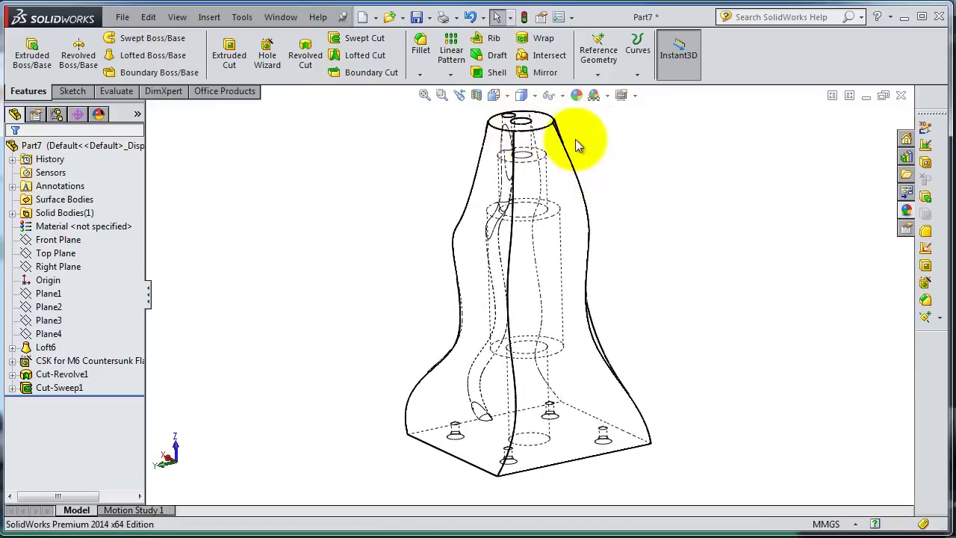
click(534, 95)
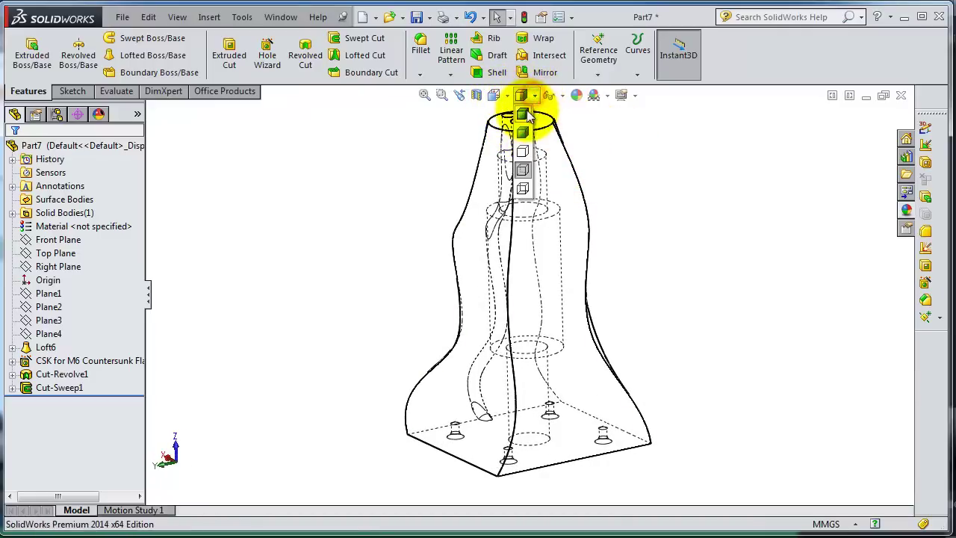